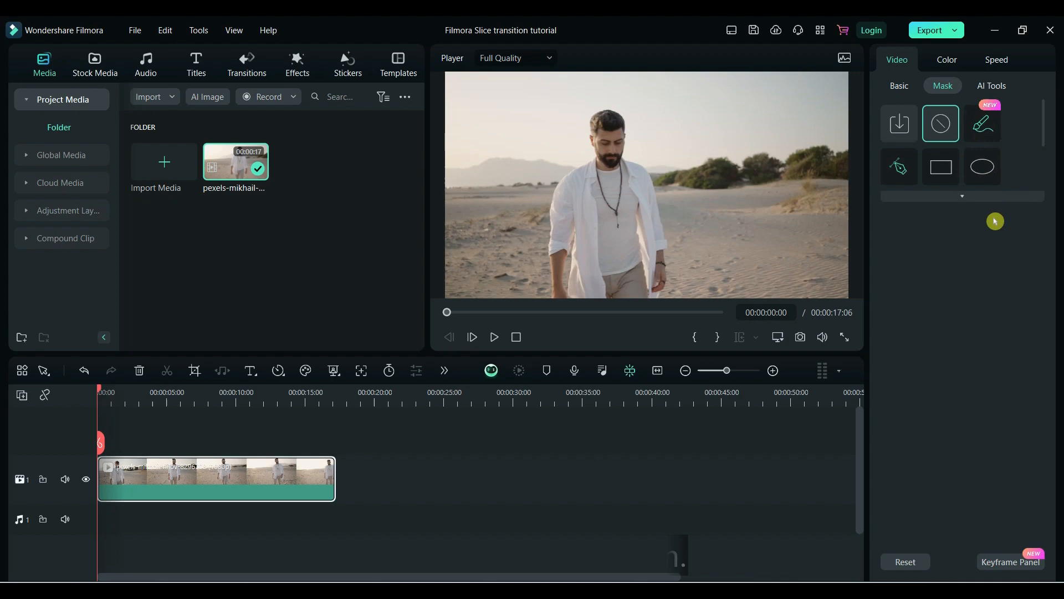
Apply a Linear mask to the timeline clip and rotate the mask 180°
left_click(941, 211)
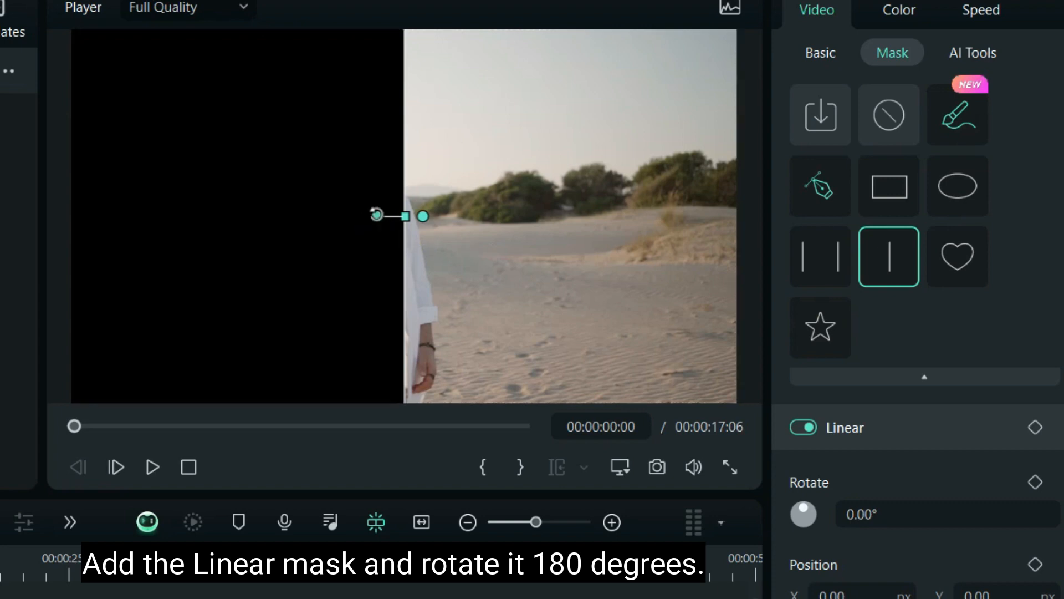
left_click_drag(377, 214, 545, 200)
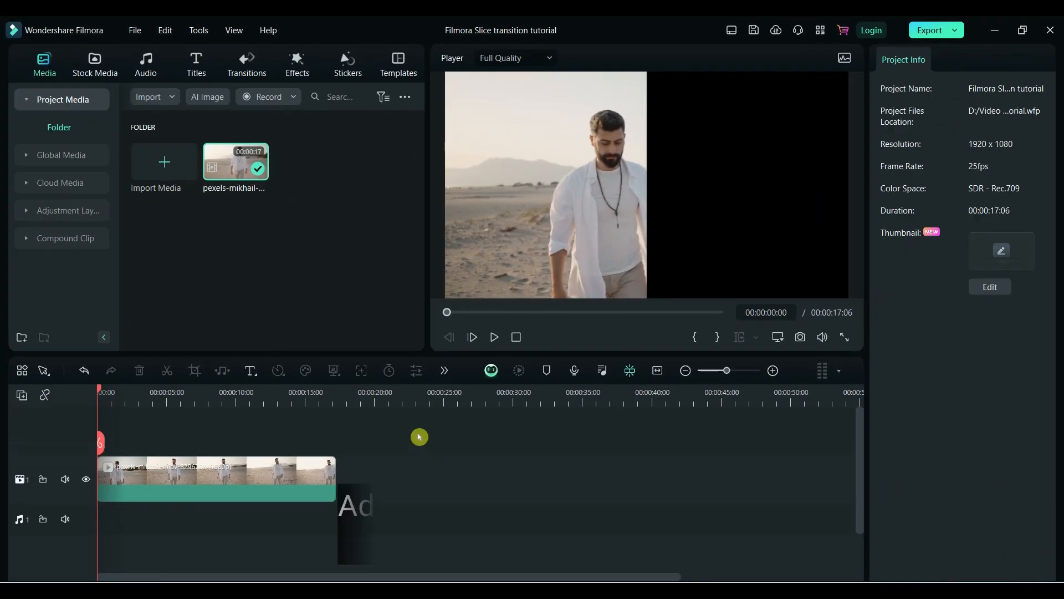
Add the same video on a new track above the first clip, starting at zero, and apply a Linear mask to it
left_click(223, 169)
left_click_drag(224, 169, 105, 429)
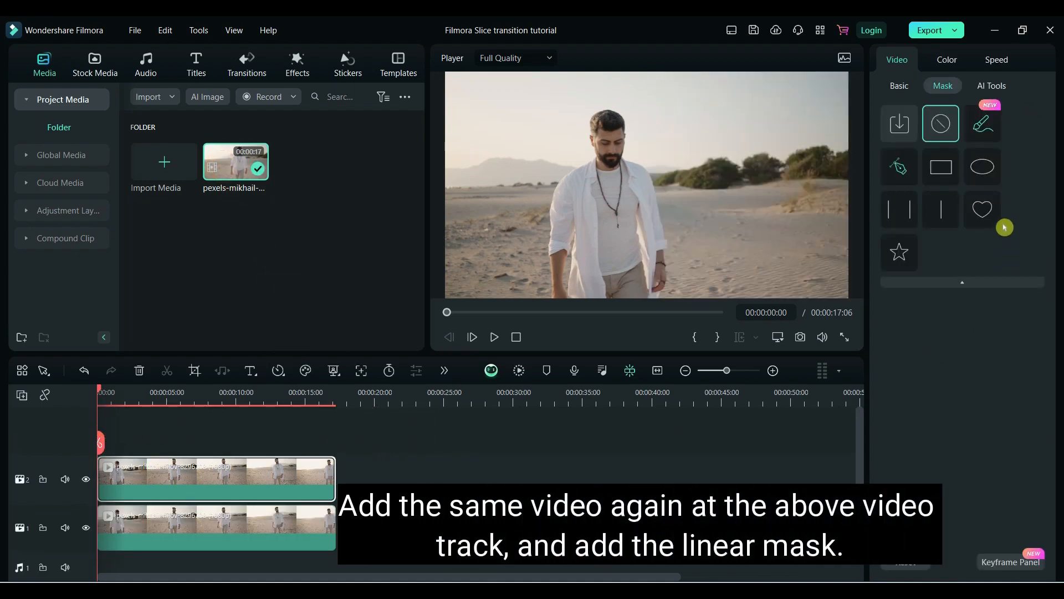
left_click(948, 206)
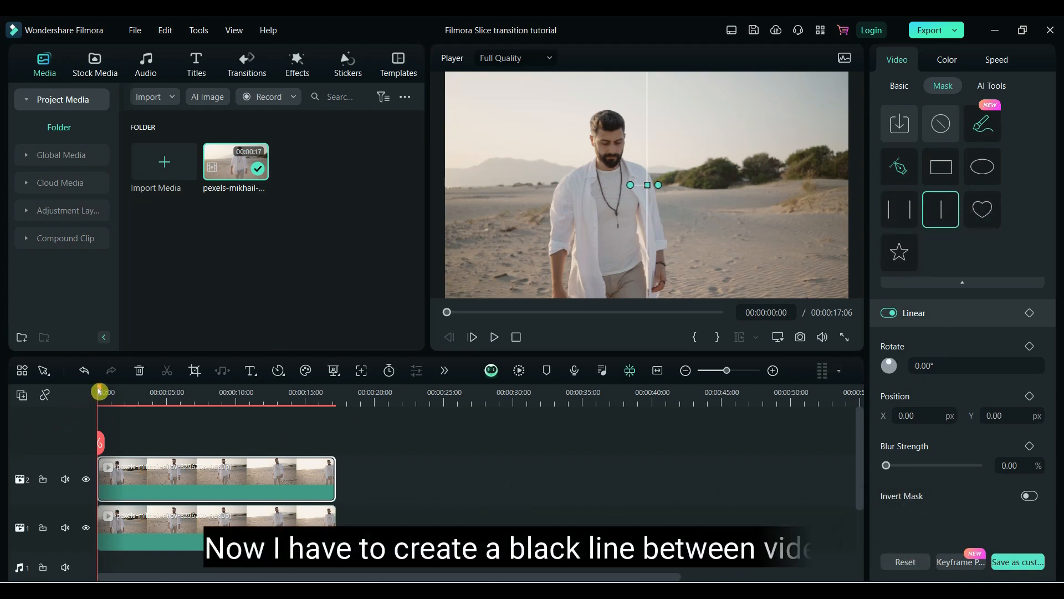
Place the playhead at 00:00:00:07 and hide the upper video track
mouse_move(99, 391)
left_mouse_down()
mouse_move(167, 393)
mouse_move(101, 393)
left_mouse_up()
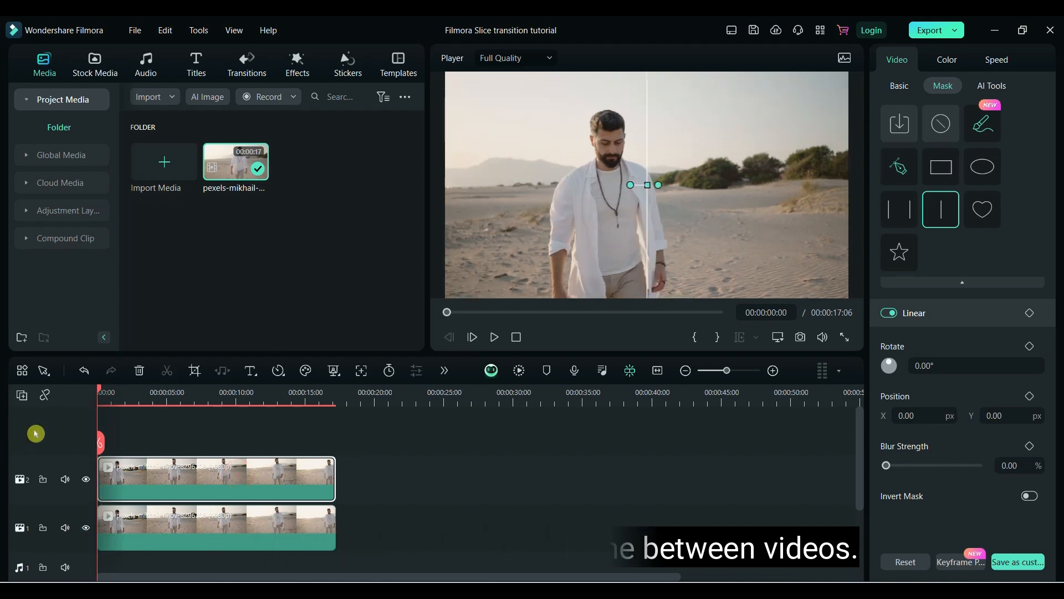
left_click(86, 478)
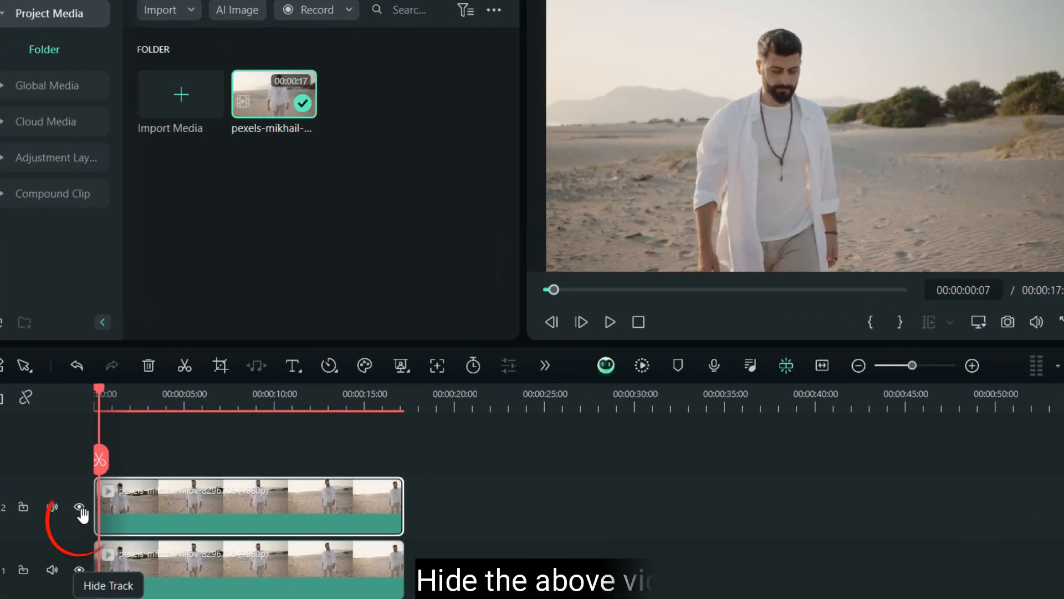
left_click(83, 513)
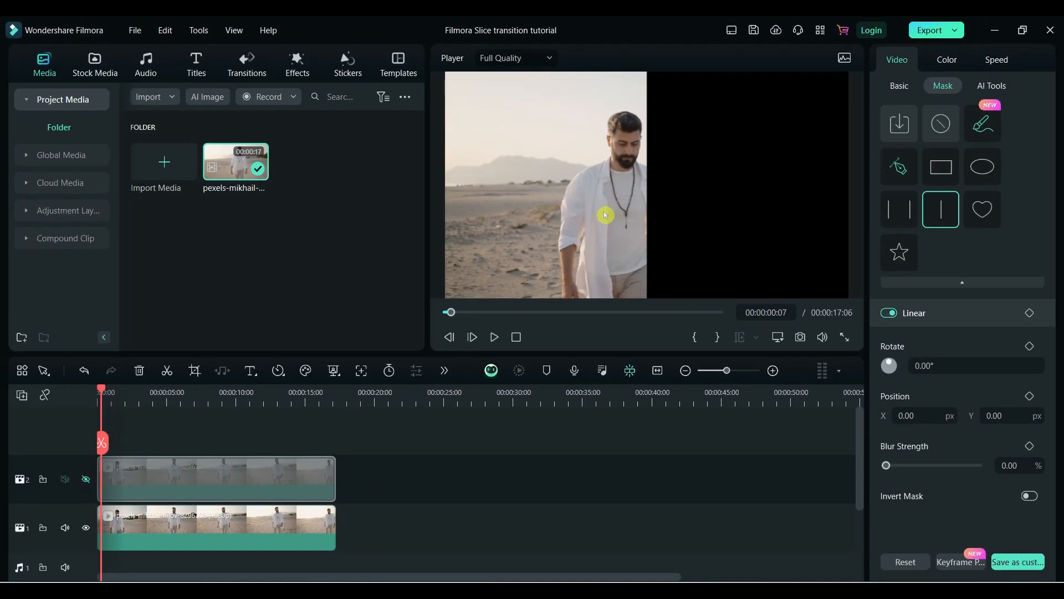
Set the lower clip's Linear mask X position to -8 px and unhide the upper video track
left_click(606, 215)
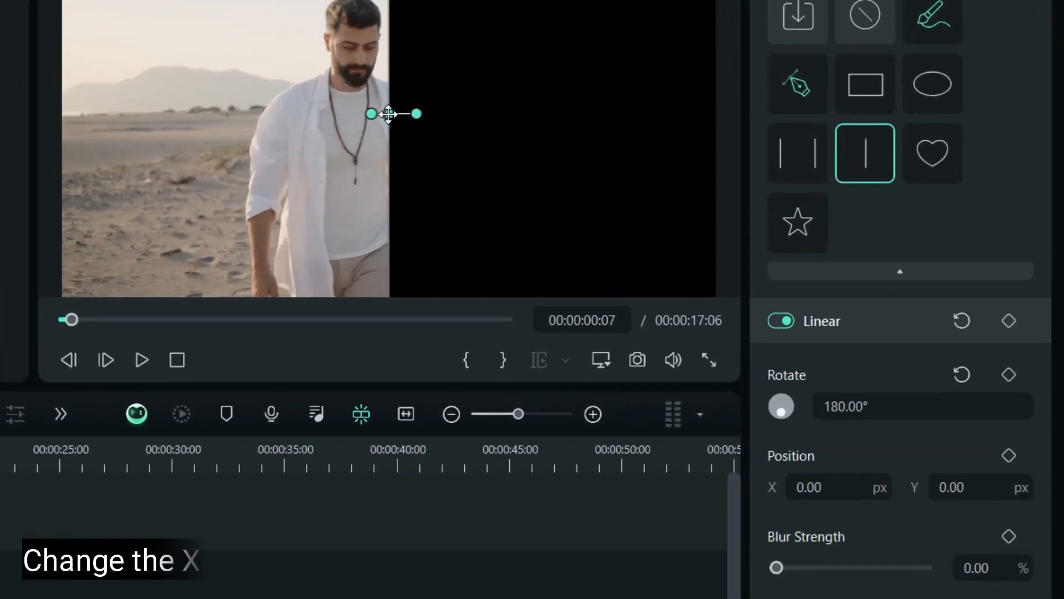
left_click_drag(647, 185, 645, 185)
left_click(807, 488)
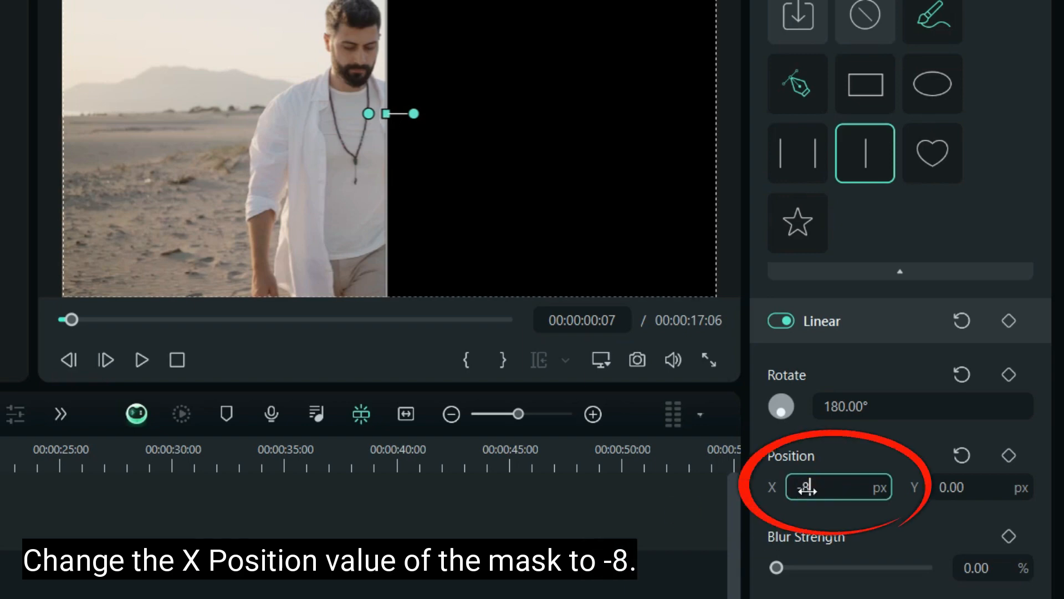
key("Return")
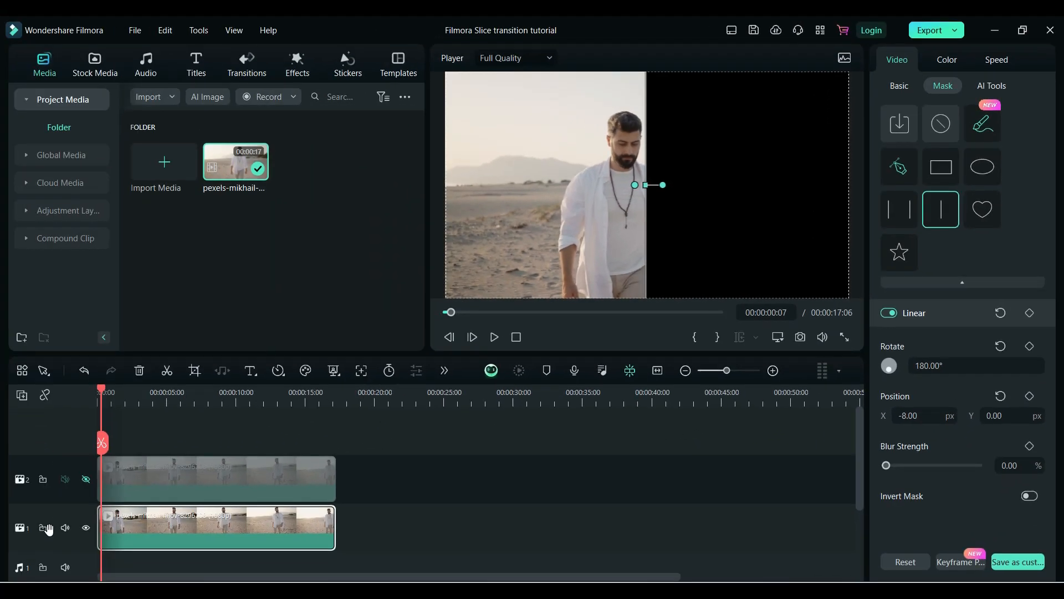
left_click(87, 480)
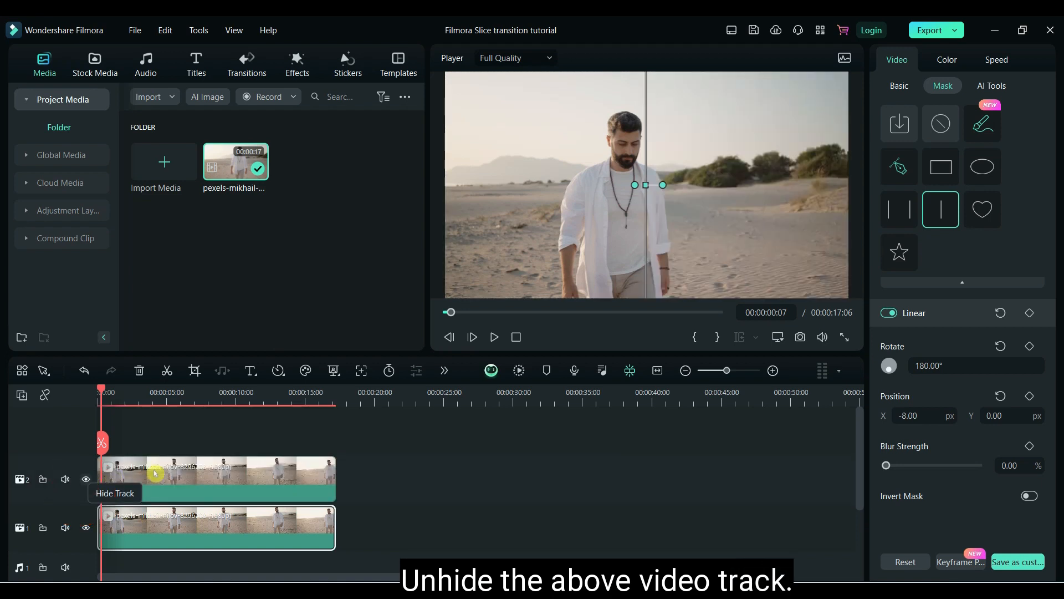
left_click(556, 442)
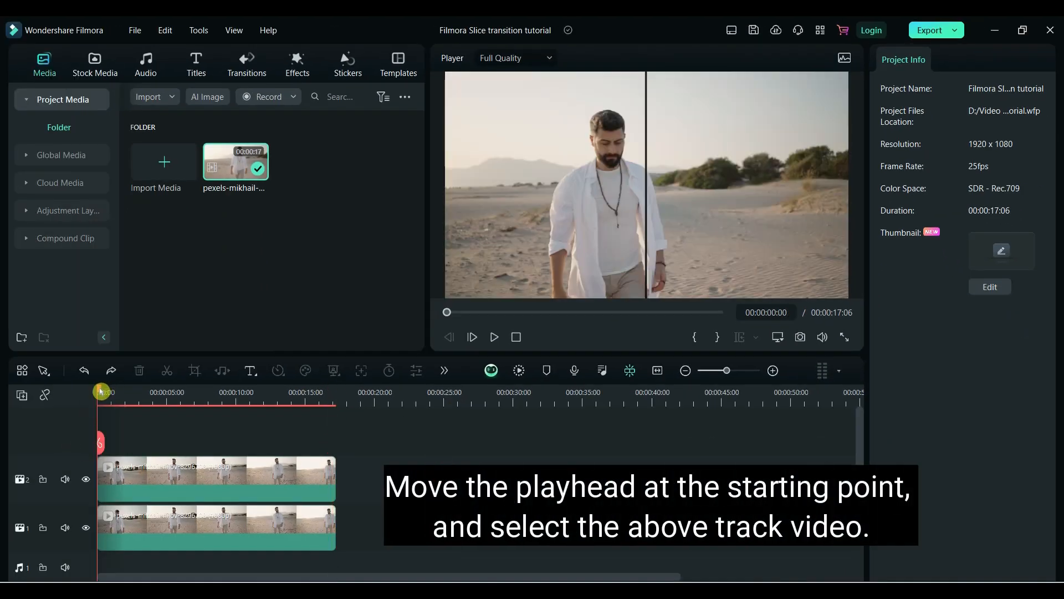
Add position keyframes to the upper-track clip at its start and at 3 seconds
mouse_move(99, 388)
left_mouse_down()
mouse_move(305, 391)
mouse_move(53, 404)
mouse_move(128, 393)
mouse_move(86, 396)
left_mouse_up()
left_click(108, 470)
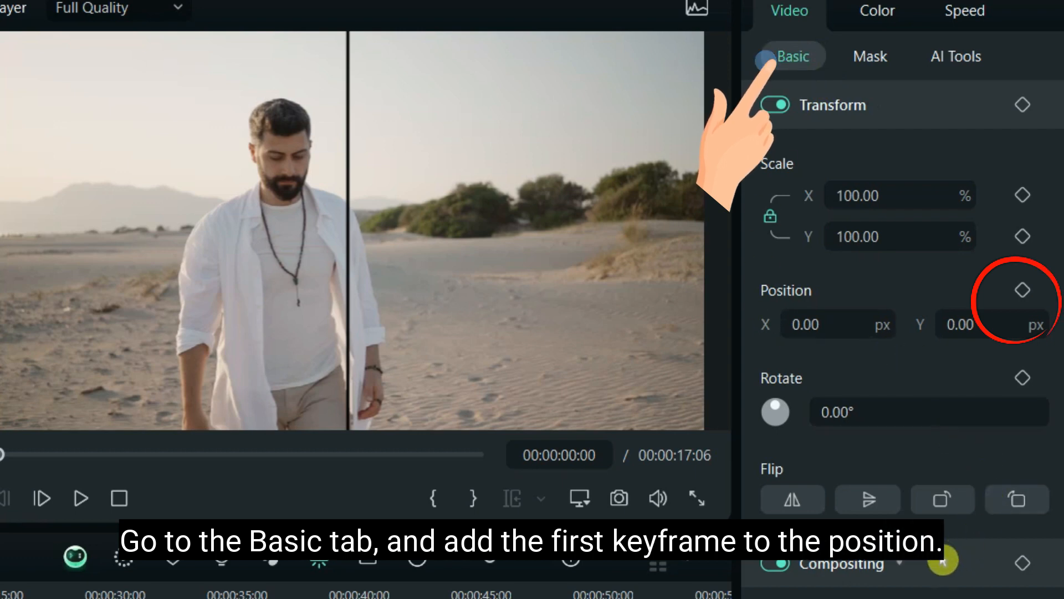
left_click(1023, 291)
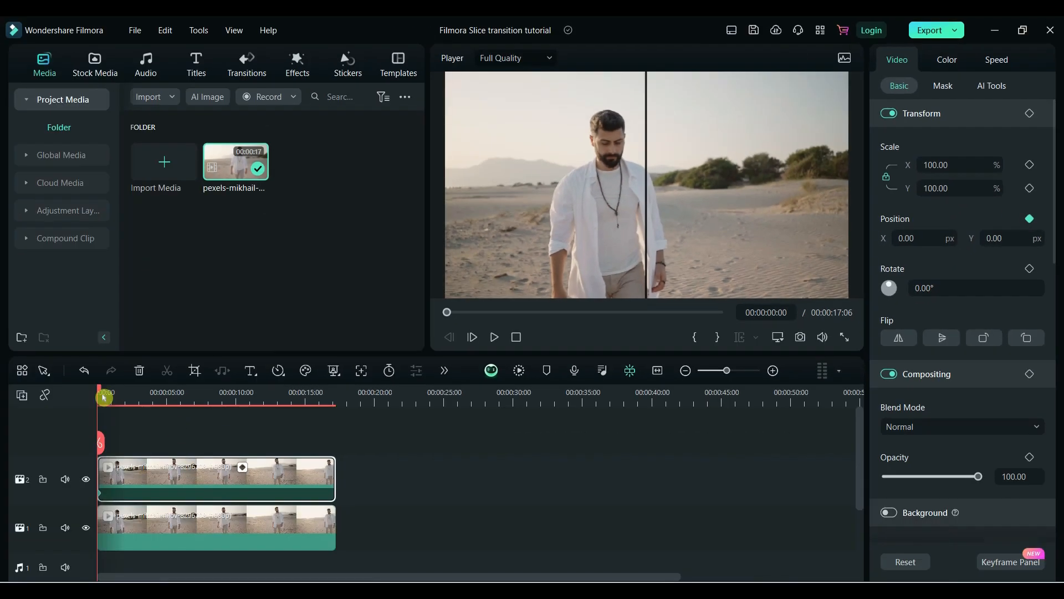
left_click(103, 389)
left_click_drag(102, 389, 140, 405)
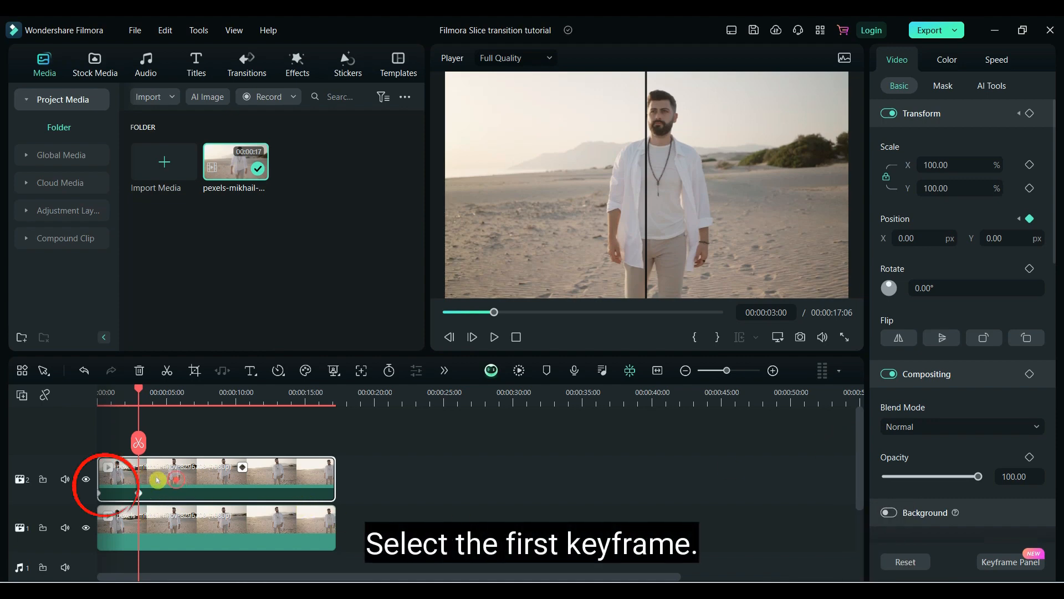
Set the Y position of the upper clip's first keyframe to 1079 px and scrub through the motion to 3 seconds
left_click(99, 501)
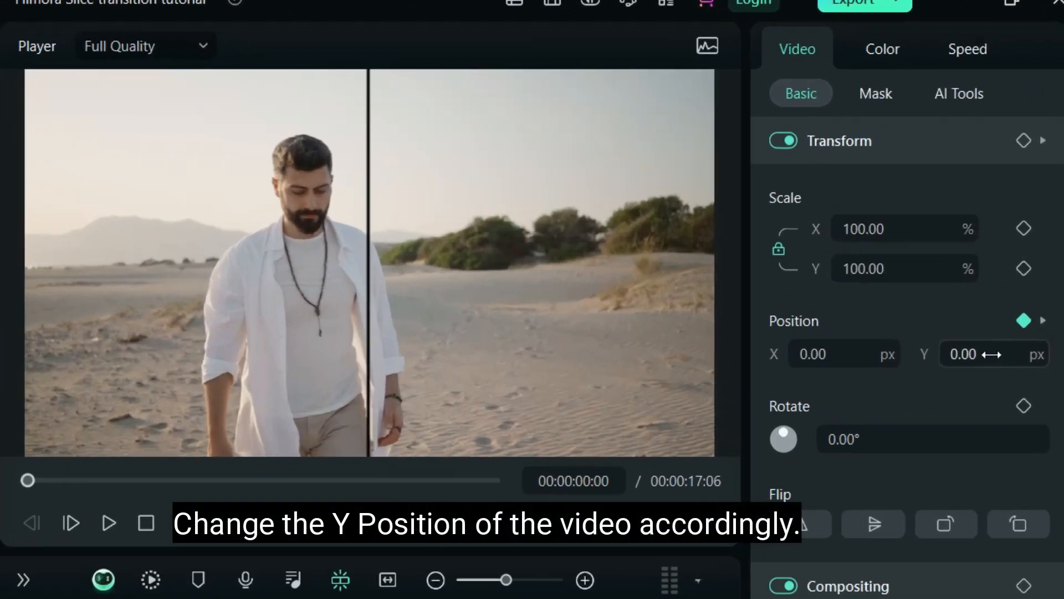
mouse_move(992, 354)
left_mouse_down()
mouse_move(981, 355)
mouse_move(1050, 354)
mouse_move(993, 354)
mouse_move(1008, 353)
left_mouse_up()
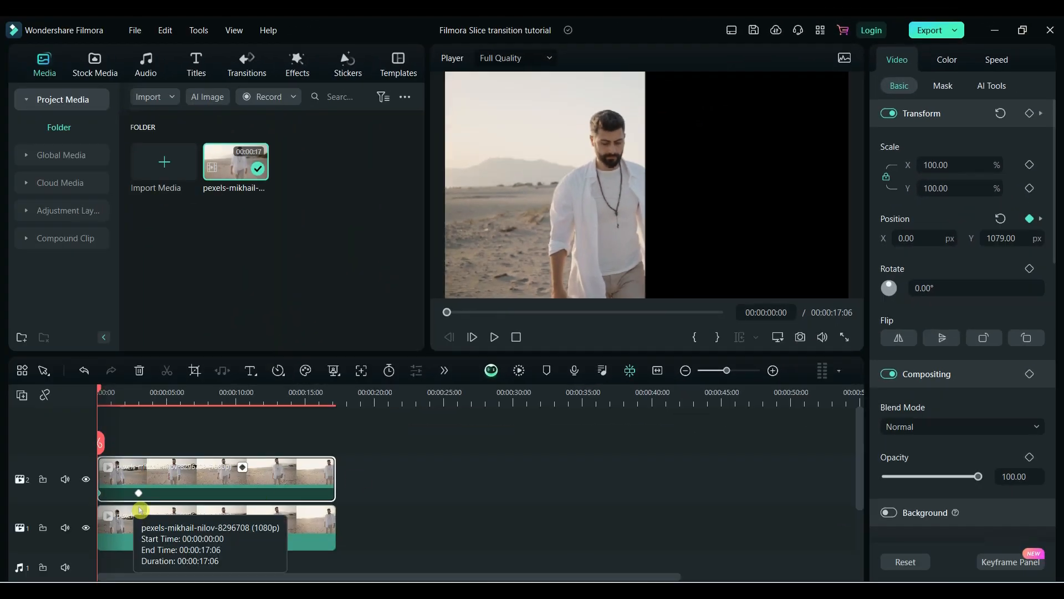
left_click_drag(100, 395, 142, 422)
Add position keyframes to the lower-track clip at its start and at 3 seconds
left_click(167, 524)
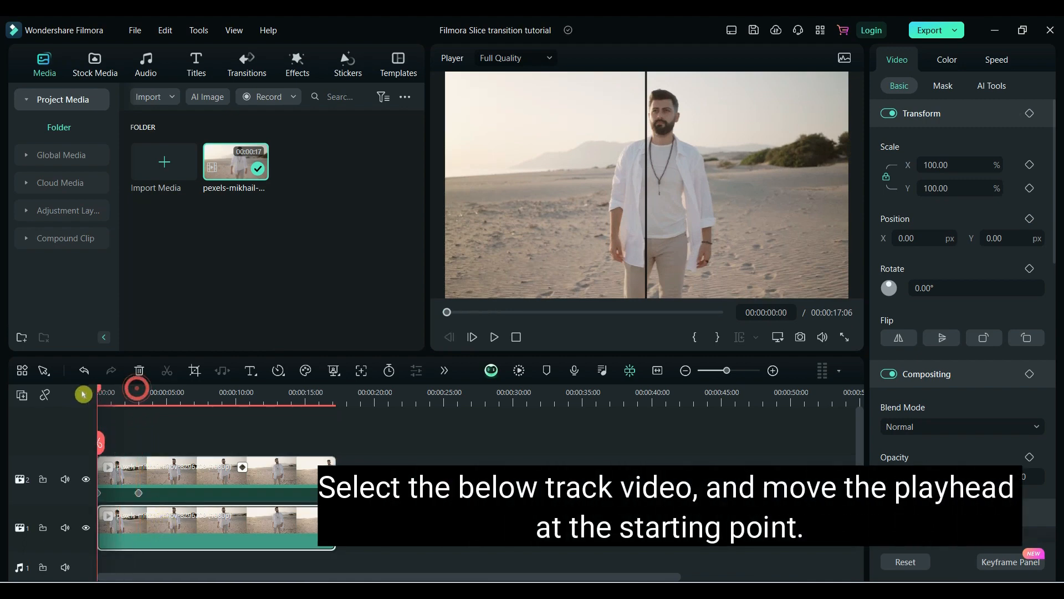
left_click_drag(137, 392, 98, 392)
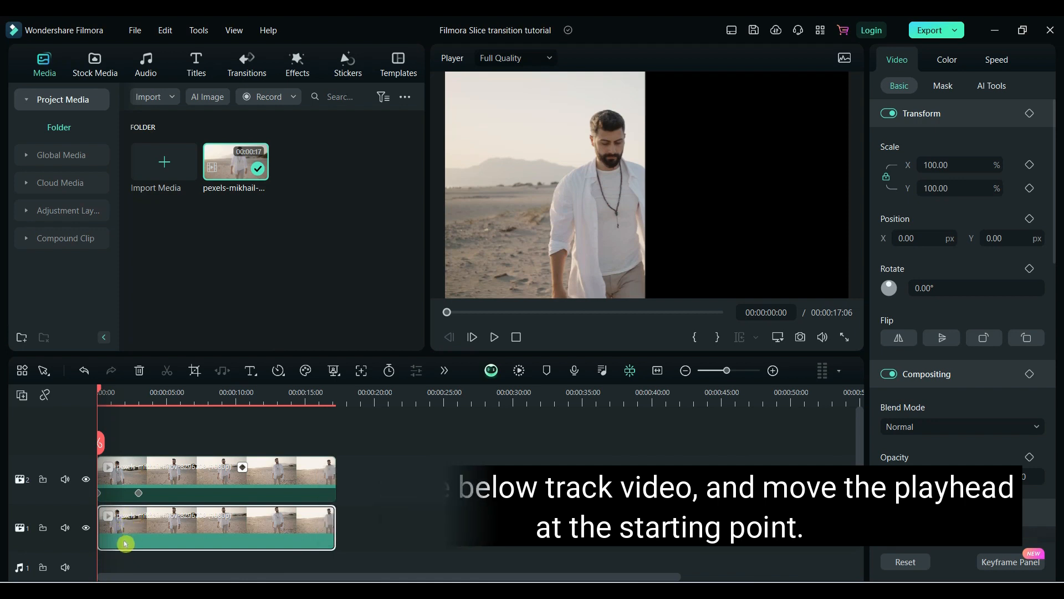
left_click(1032, 222)
left_click_drag(102, 389, 138, 391)
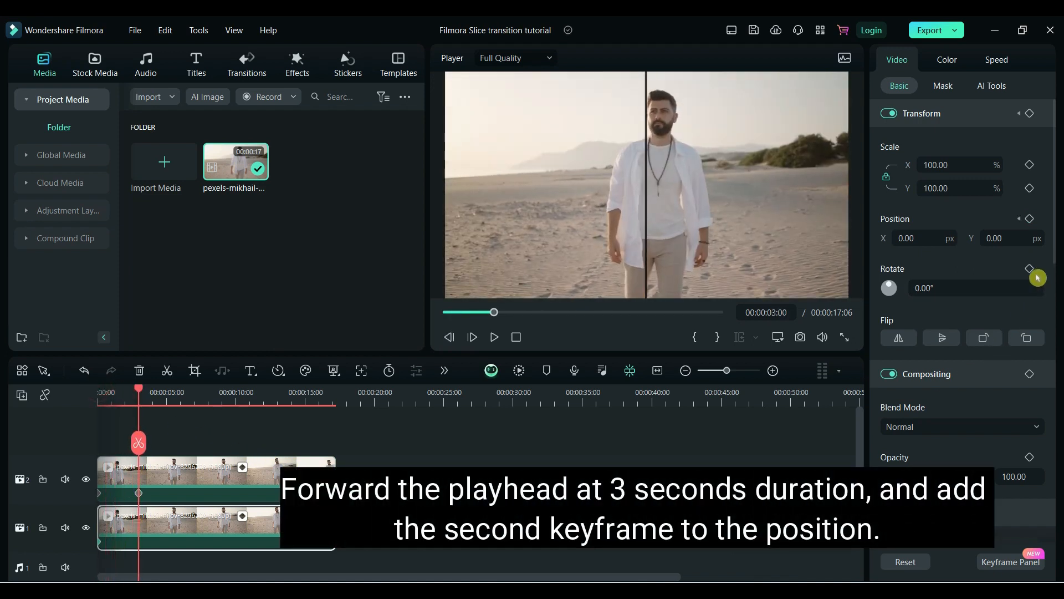
left_click(1032, 223)
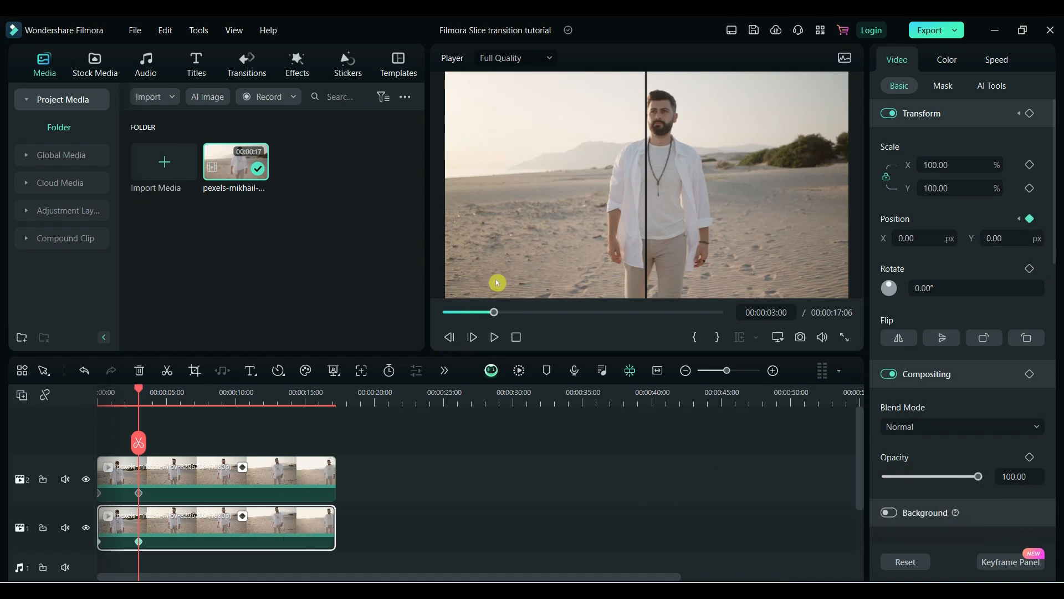
Set the Y position of the lower clip's first keyframe to about -1053 px and scrub through the motion to 00:00:03:01
left_click(101, 548)
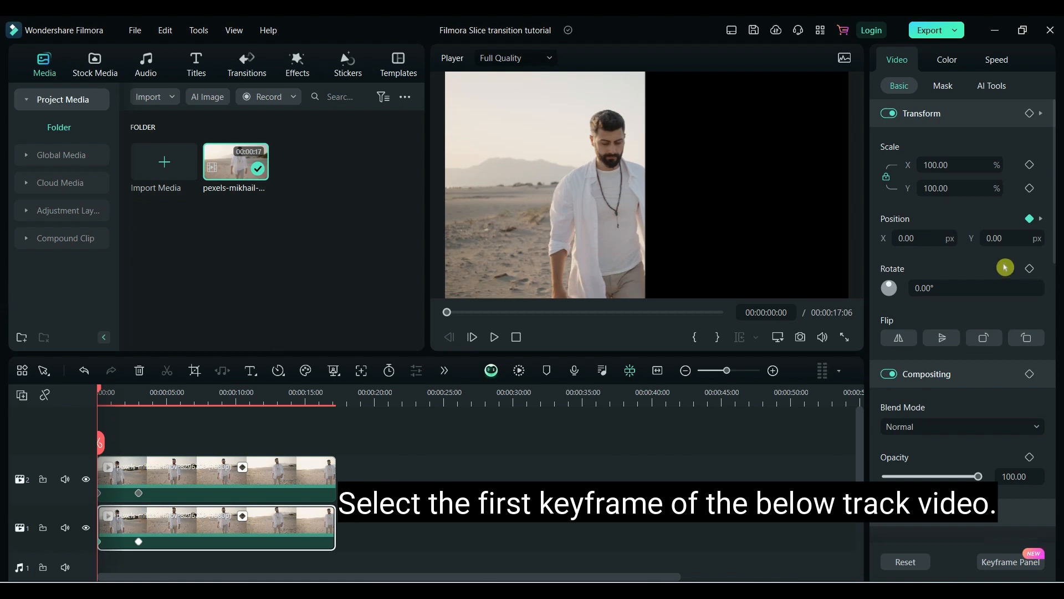
left_click_drag(995, 239, 581, 240)
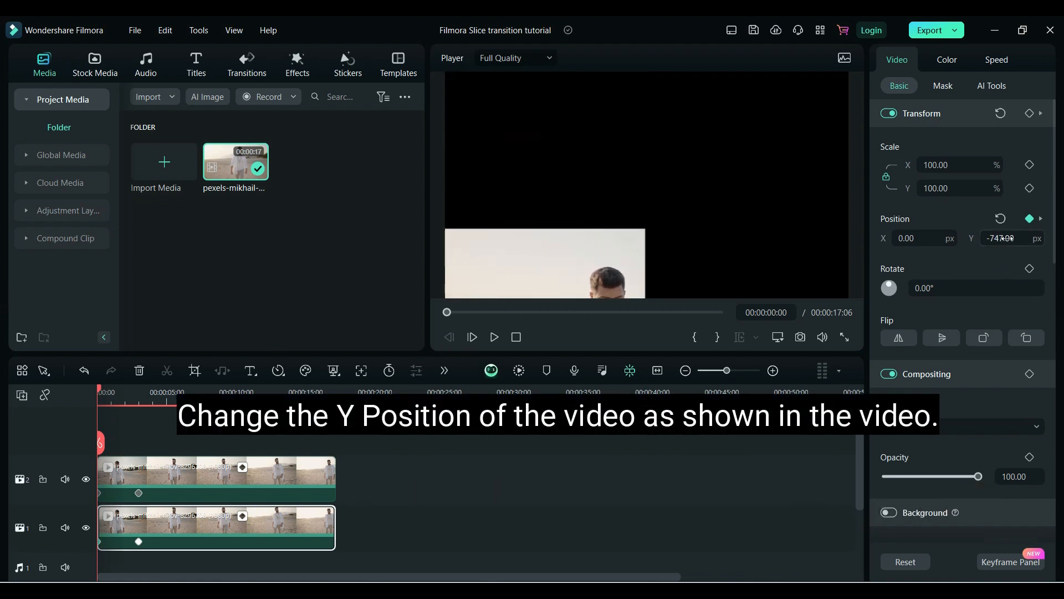
left_click_drag(1005, 238, 870, 238)
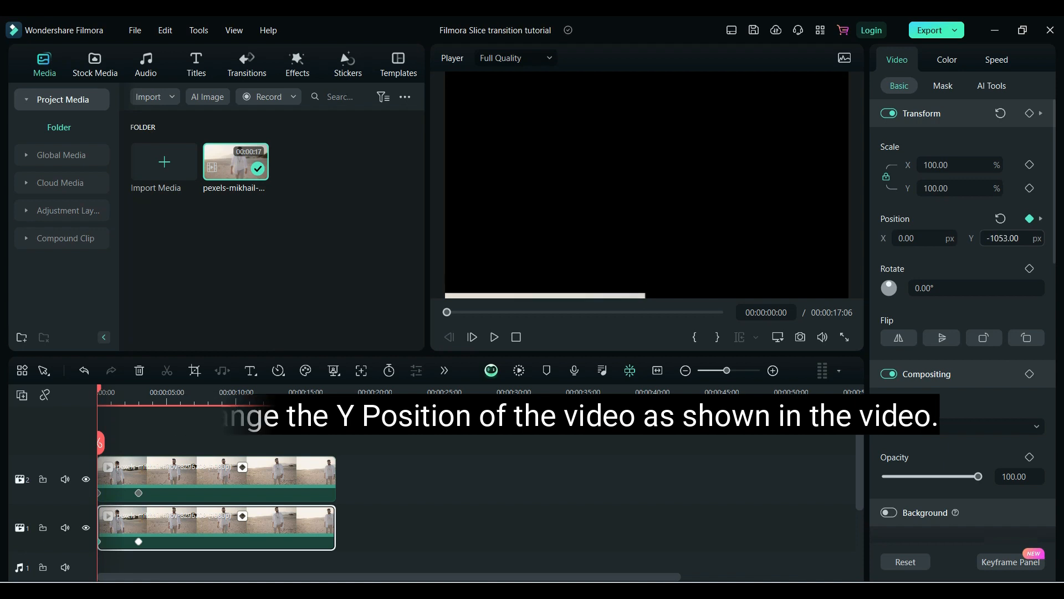
left_click_drag(100, 394, 141, 391)
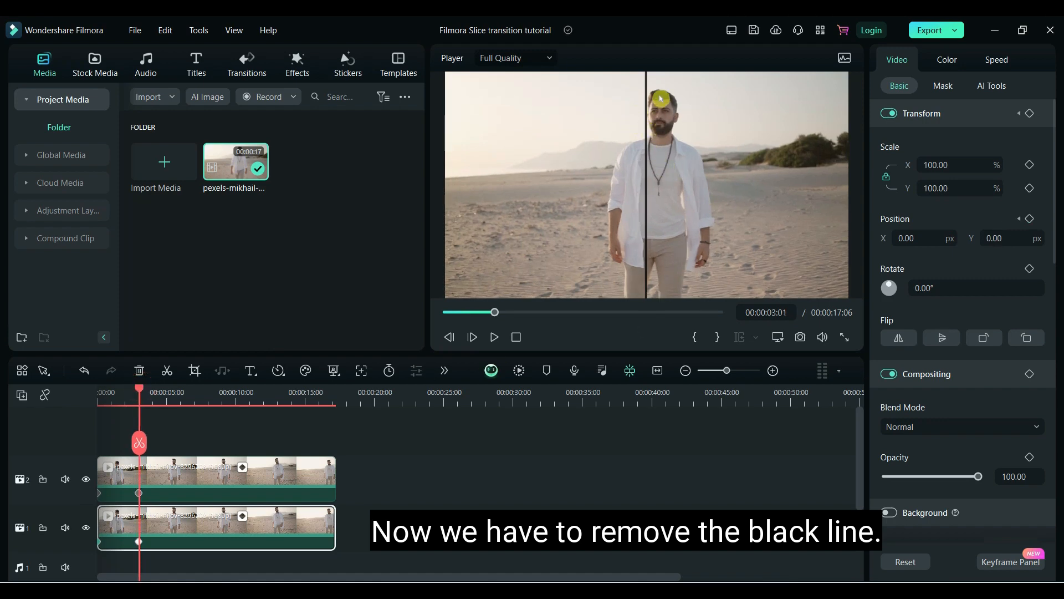
Add a mask position keyframe at 2 seconds on the lower clip, whose Linear mask is offset by -8 px
left_click(641, 184)
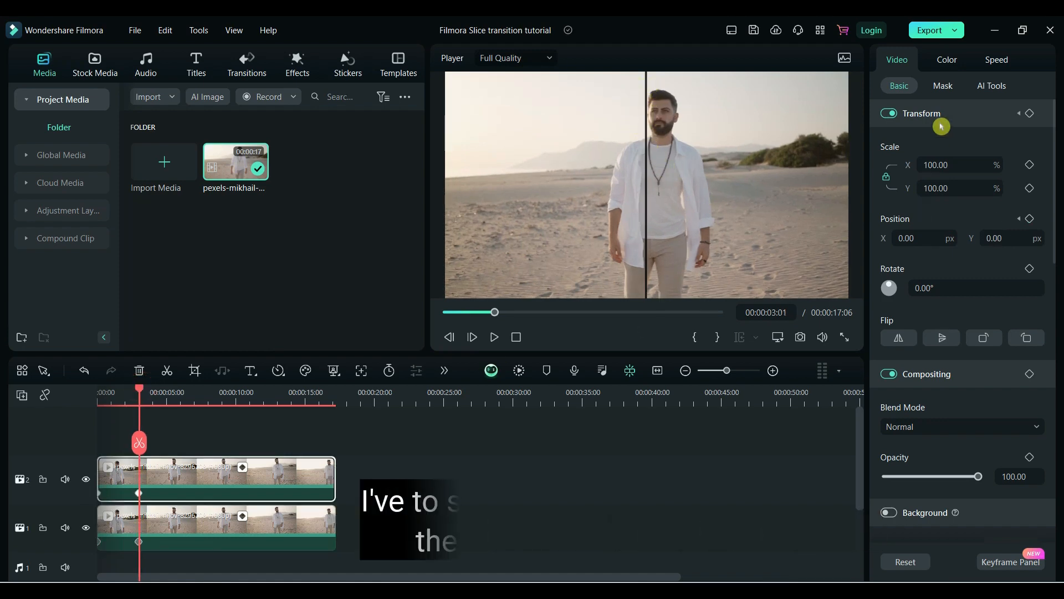
left_click(943, 86)
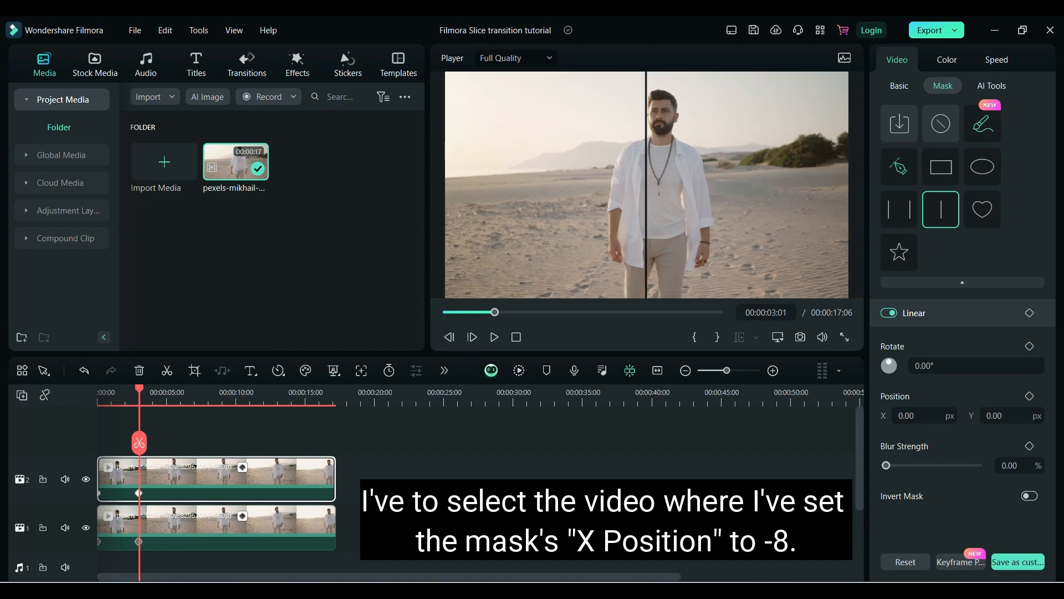
left_click(253, 532)
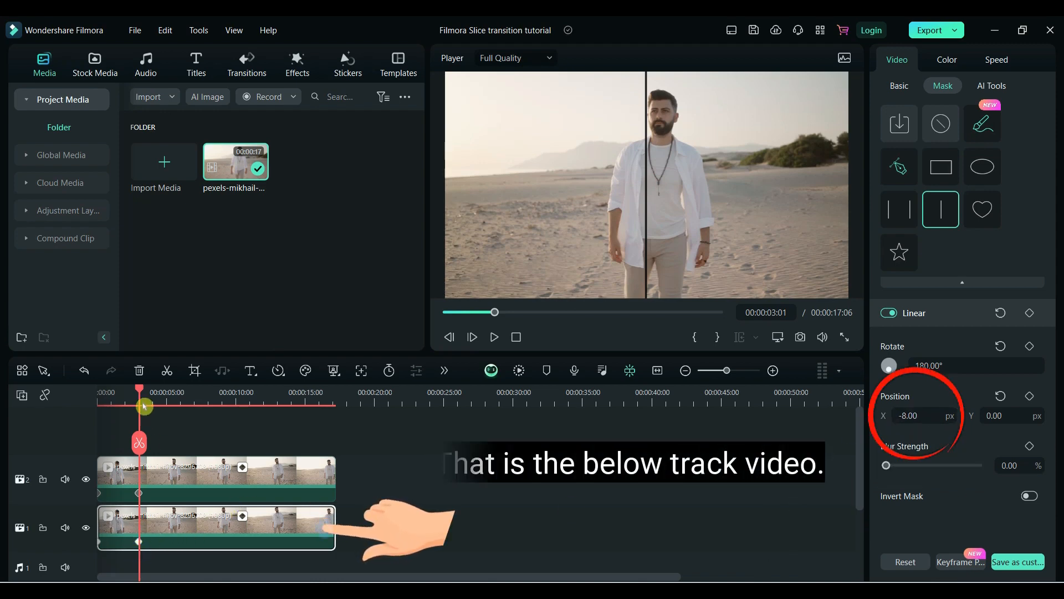
left_click(773, 371)
mouse_move(139, 392)
left_mouse_down()
mouse_move(126, 392)
mouse_move(152, 393)
left_mouse_up()
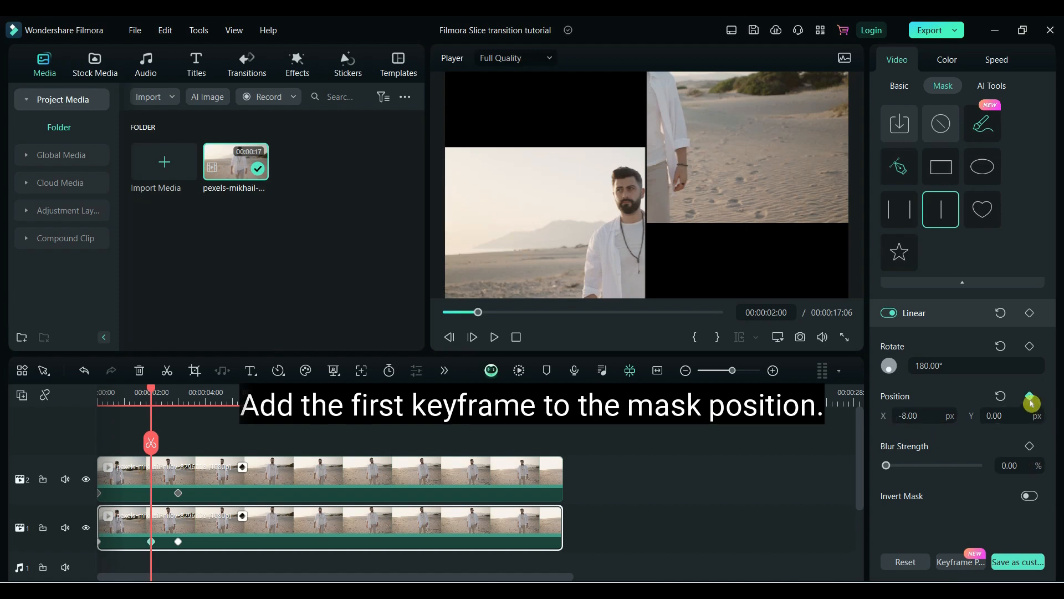
Set the lower clip's mask X position to 0 at 3 seconds and return the playhead to the start
left_click(178, 542)
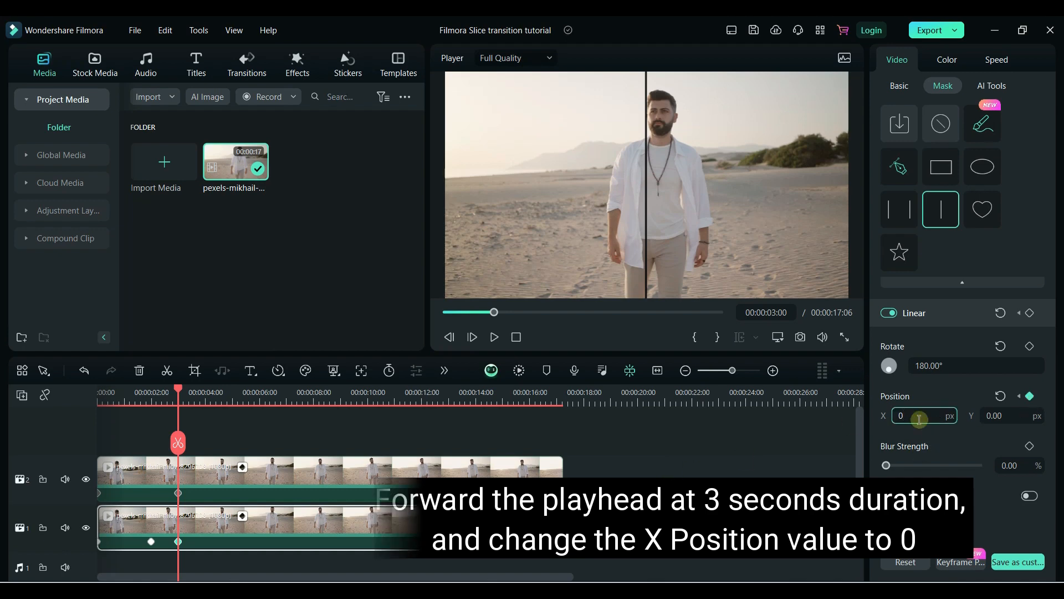
key("Return")
left_click_drag(179, 391, 98, 393)
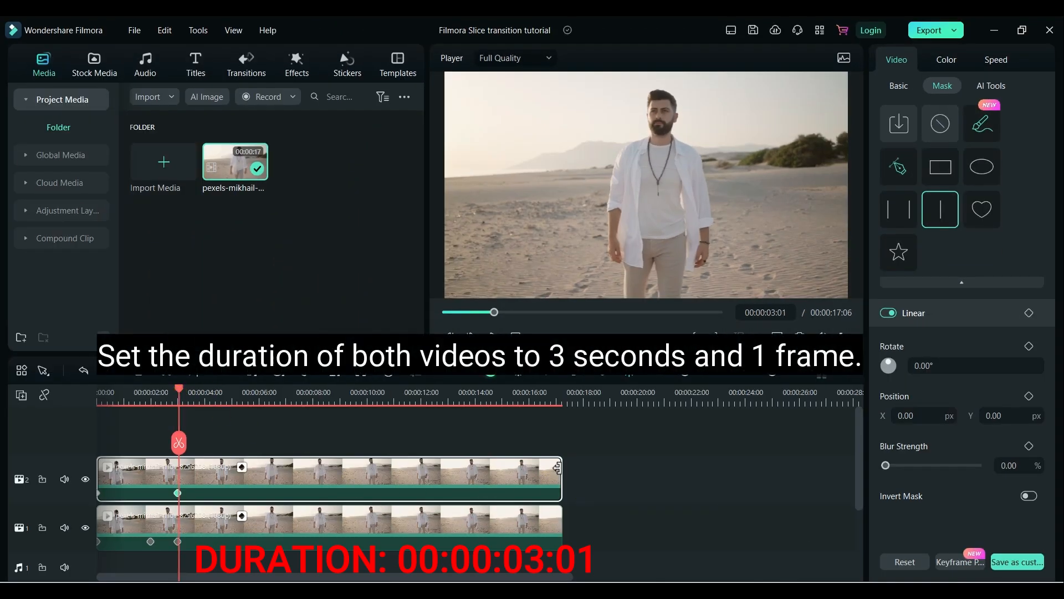
Trim the ends of both masked clips to a duration of 00:00:03:01
left_click_drag(557, 468, 180, 468)
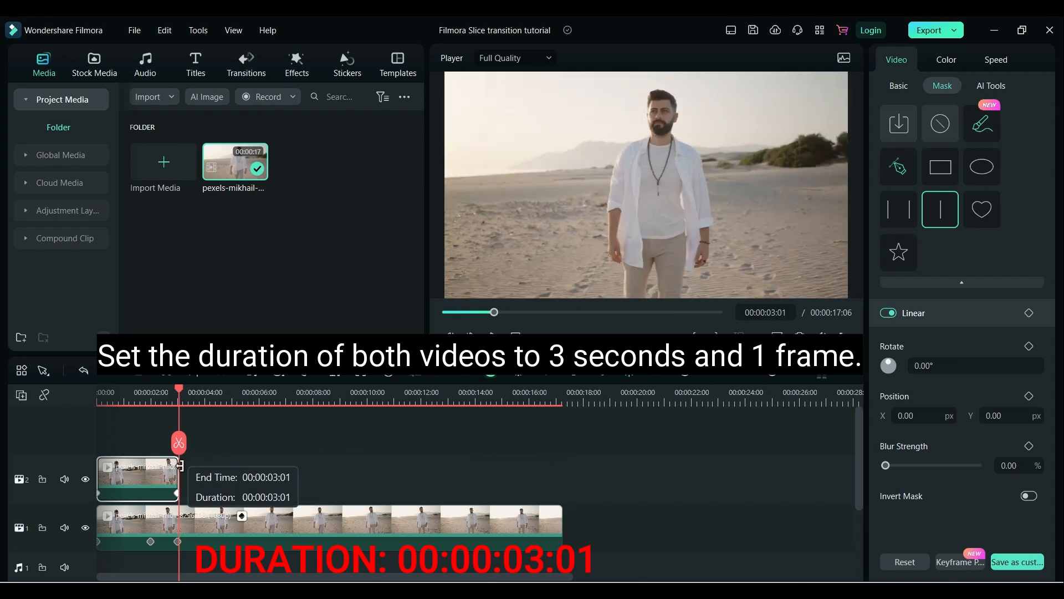
left_click_drag(558, 528, 179, 528)
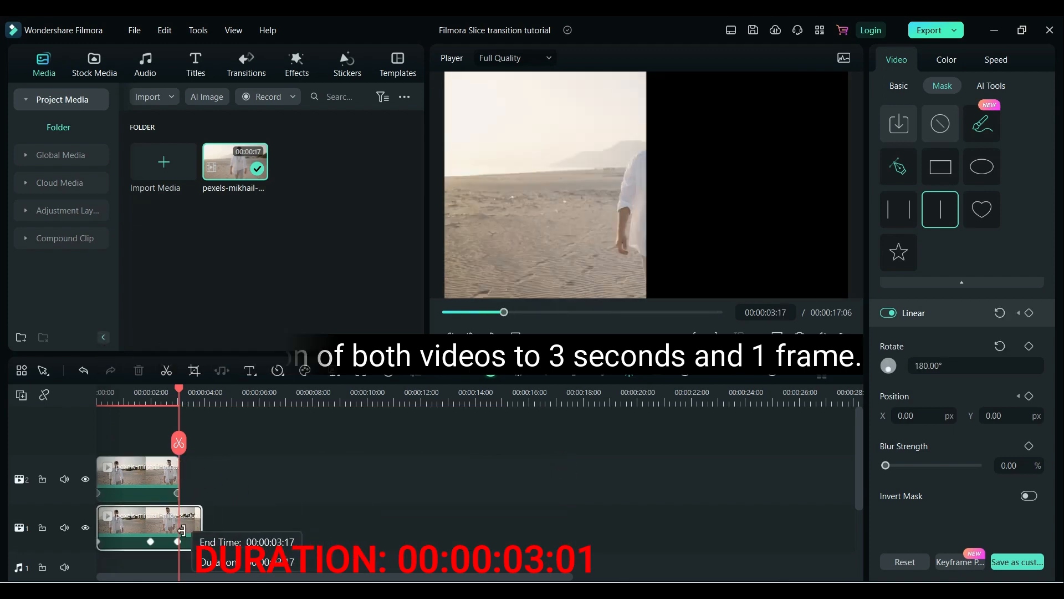
Add the source video again on a track beneath the two masked clips, starting at the beginning of the timeline
left_click_drag(236, 166, 224, 510)
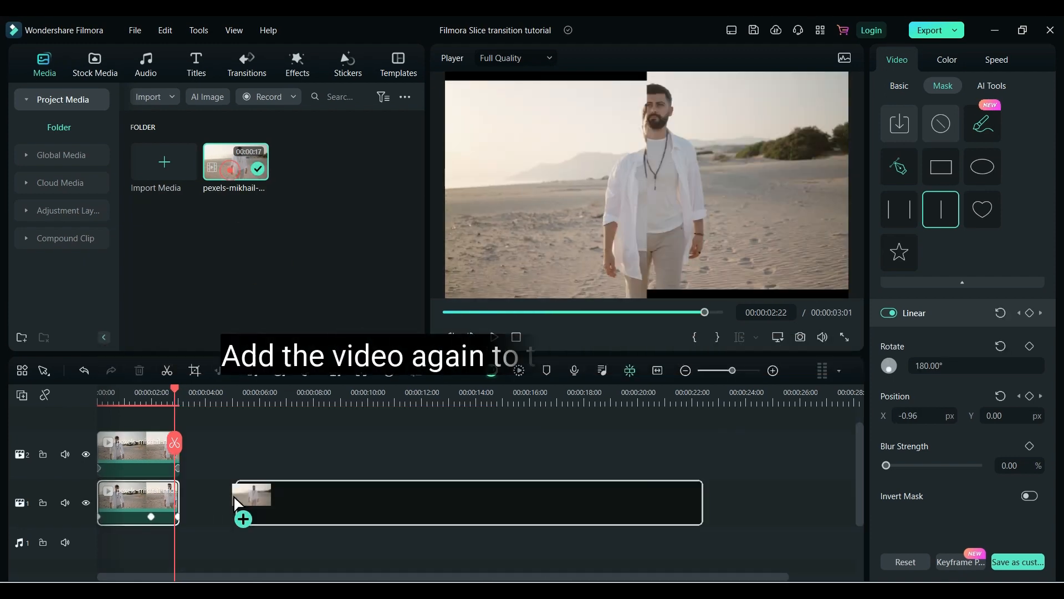
left_click(223, 412)
left_click_drag(170, 550, 136, 430)
left_click_drag(305, 541, 180, 542)
Split the newly added clip at 00:00:03:01 and delete its first part
left_click_drag(222, 401, 184, 407)
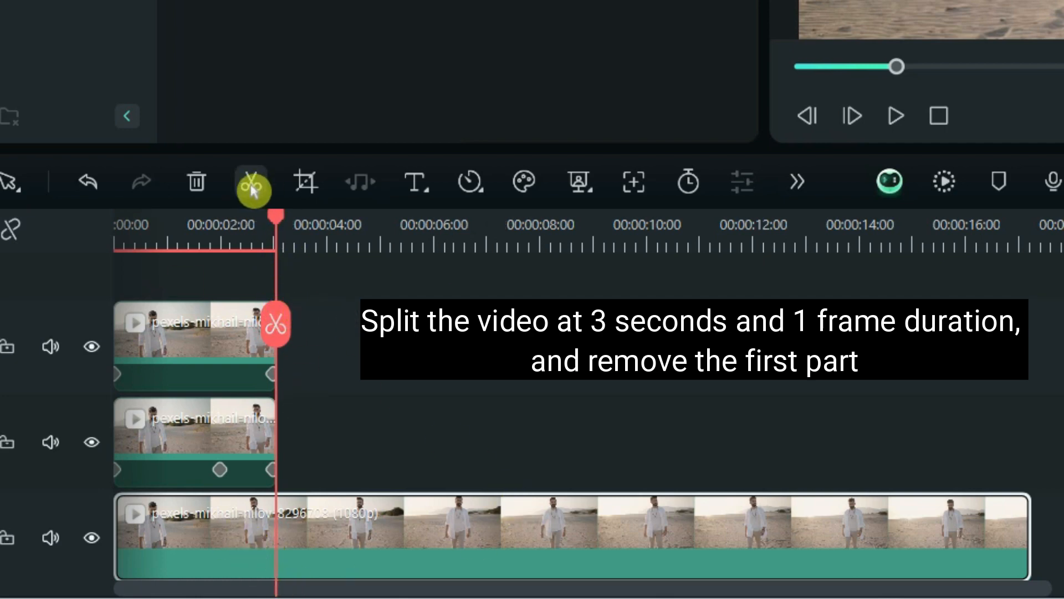
left_click(251, 189)
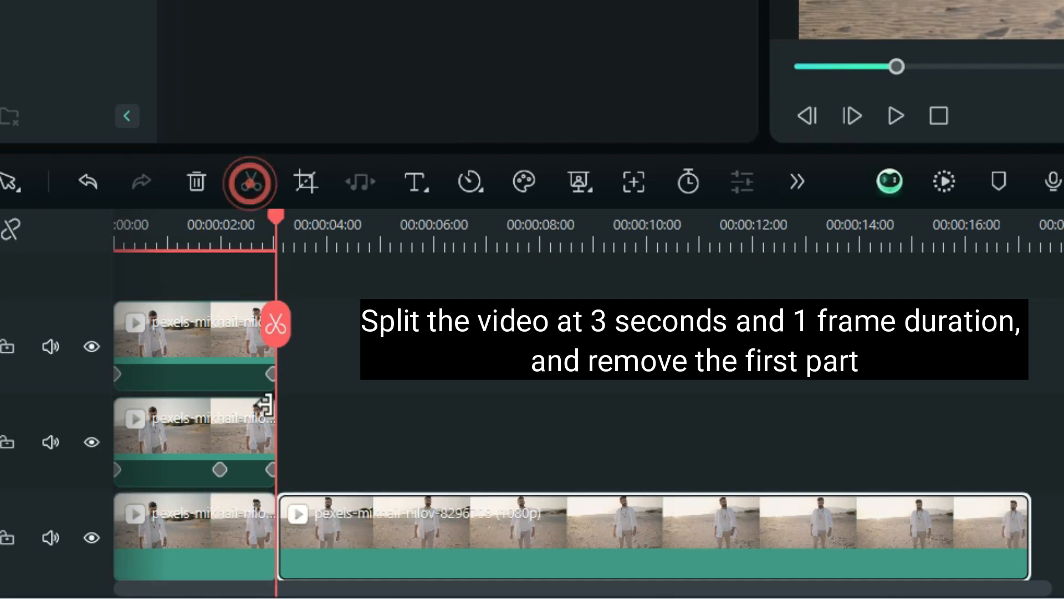
left_click(202, 521)
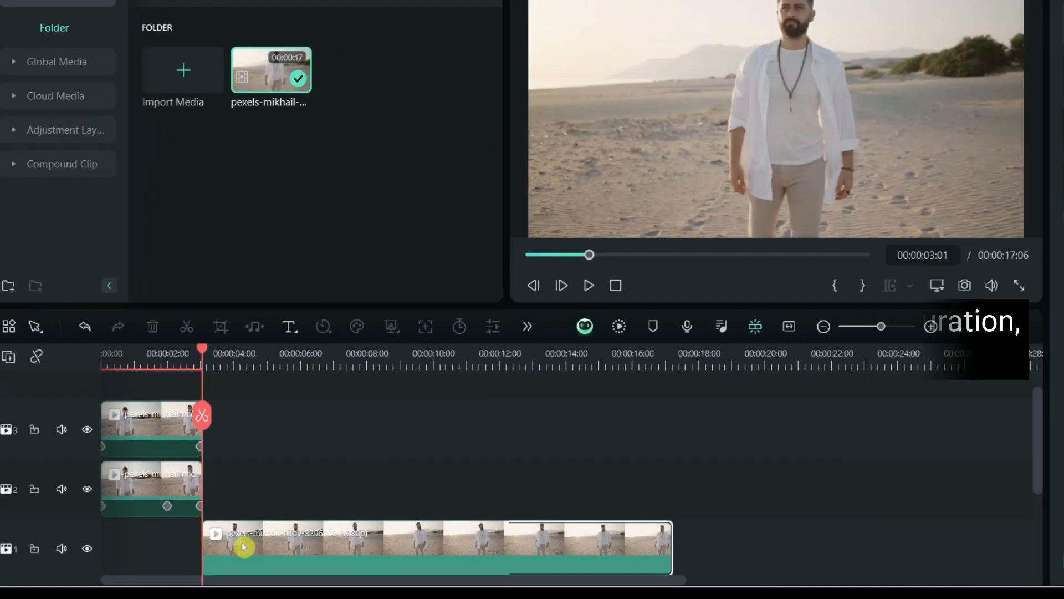
Move the remaining clip to track 2 directly after the masked clip and play the transition from the start
left_click_drag(332, 535, 346, 483)
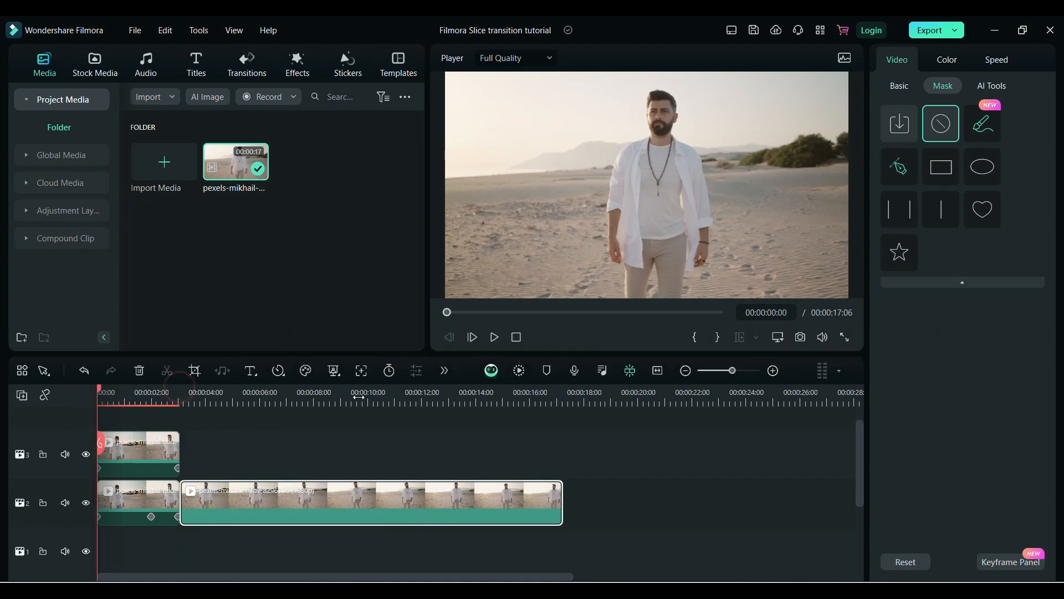
left_click(493, 338)
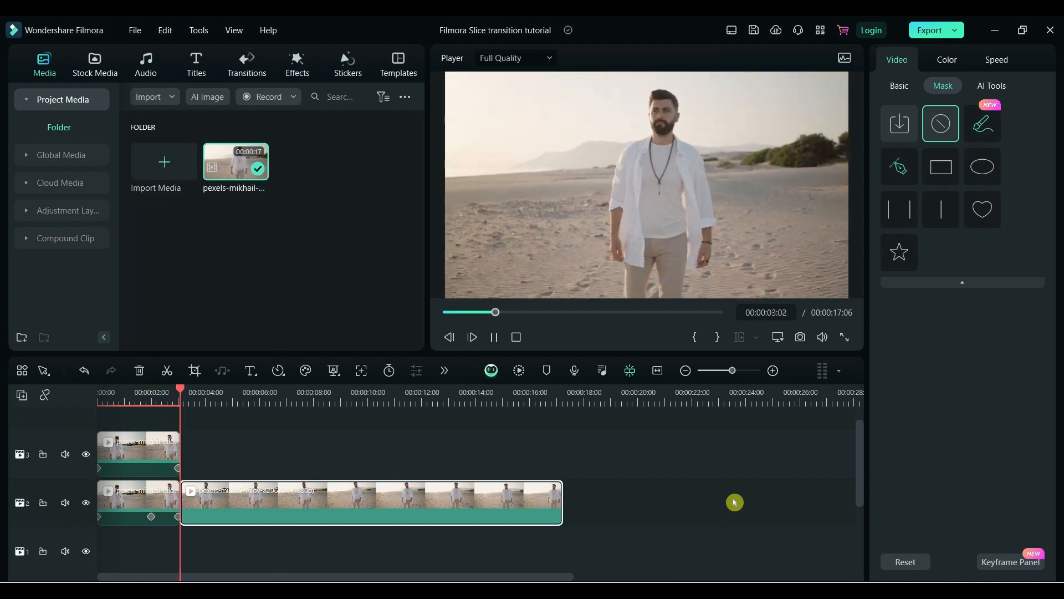